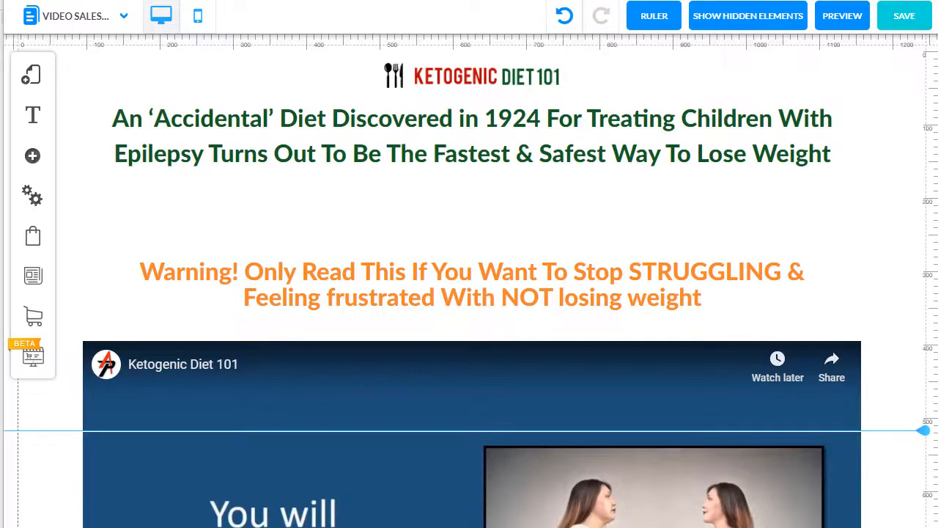
- Look through the entire Ketogenic Diet 101 video sales page, including its order buttons, bonuses and P.S. section
{"action": "scroll", "coordinate": [545, 285], "scroll_direction": "down", "scroll_amount": 9}
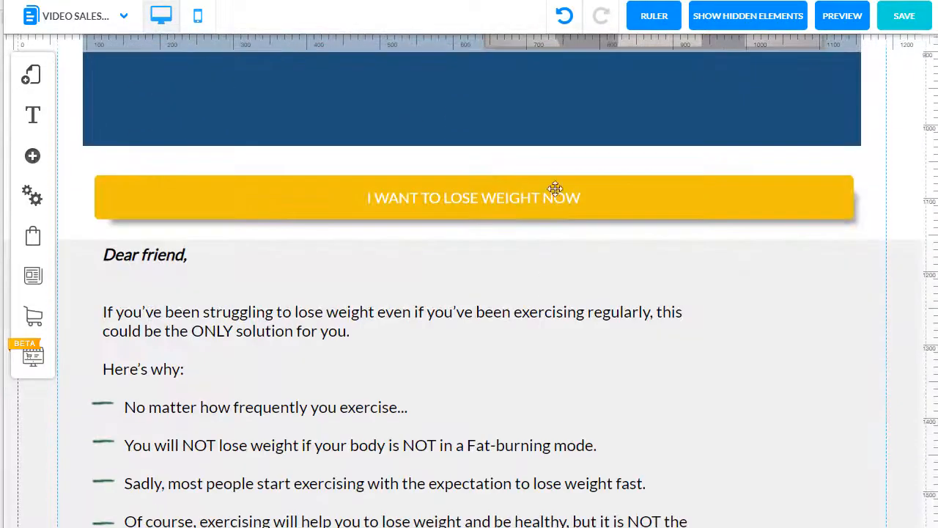
{"action": "scroll", "coordinate": [536, 209], "scroll_direction": "down", "scroll_amount": 7}
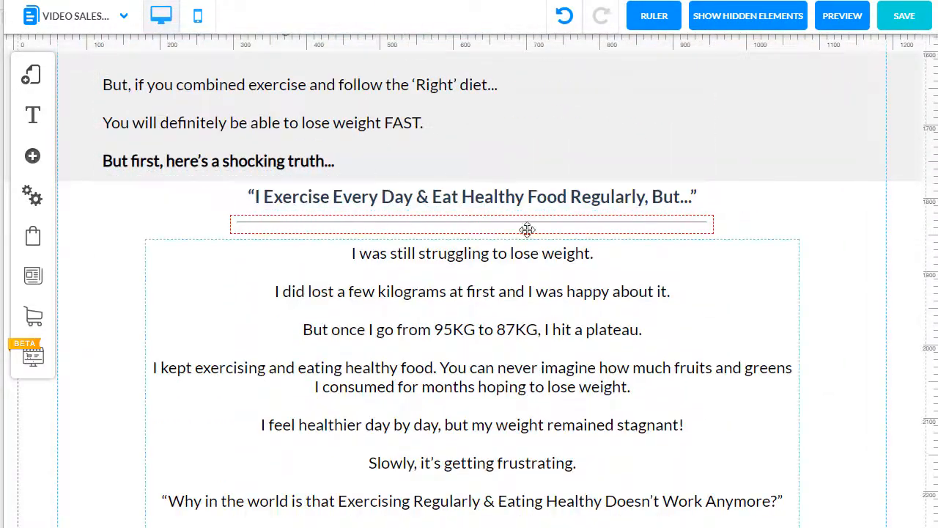
{"action": "scroll", "coordinate": [483, 268], "scroll_direction": "down", "scroll_amount": 15}
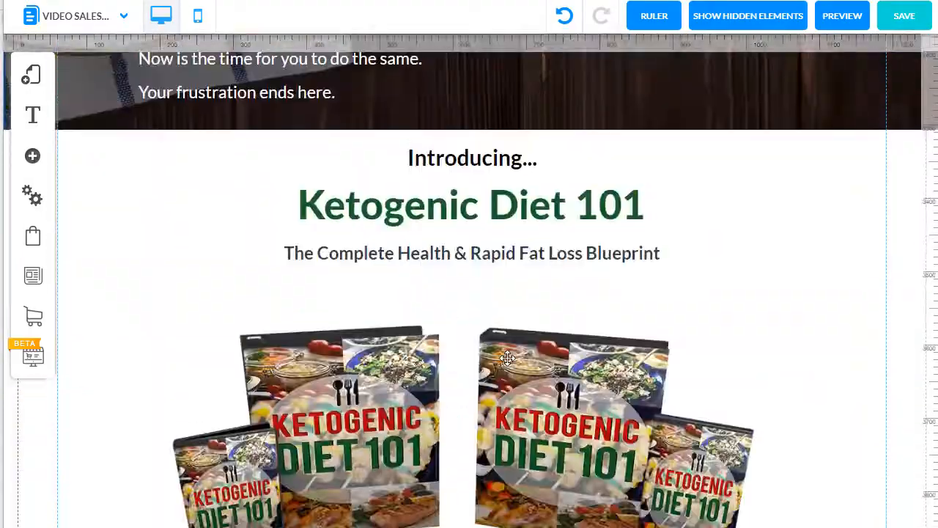
{"action": "scroll", "coordinate": [508, 357], "scroll_direction": "down", "scroll_amount": 20}
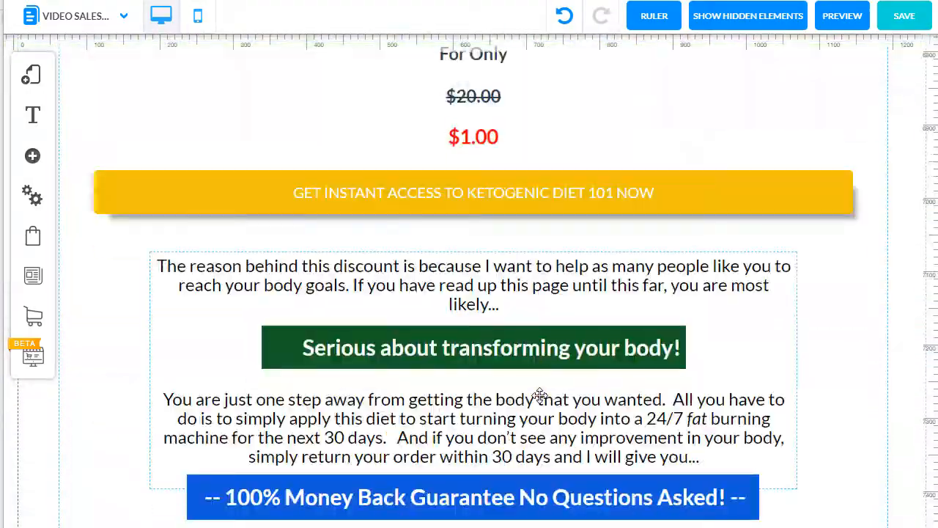
{"action": "scroll", "coordinate": [540, 396], "scroll_direction": "down", "scroll_amount": 20}
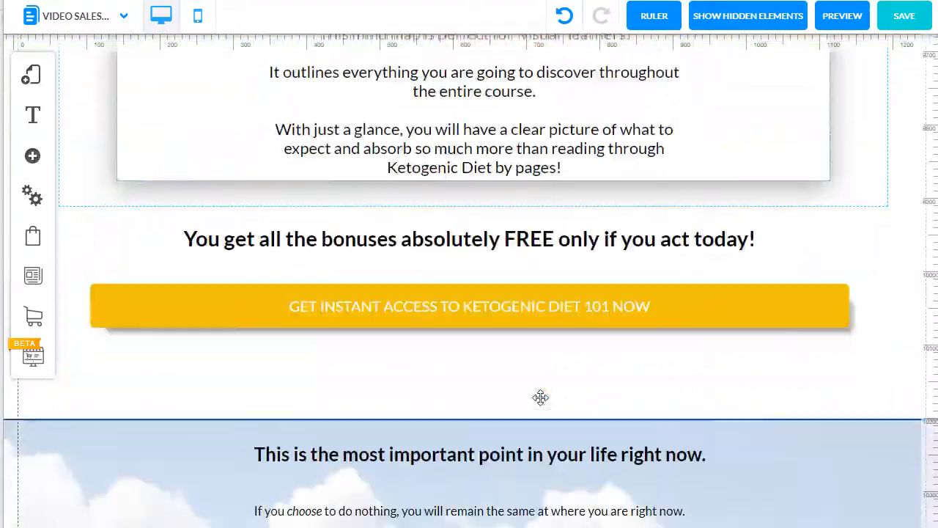
{"action": "scroll", "coordinate": [540, 397], "scroll_direction": "down", "scroll_amount": 20}
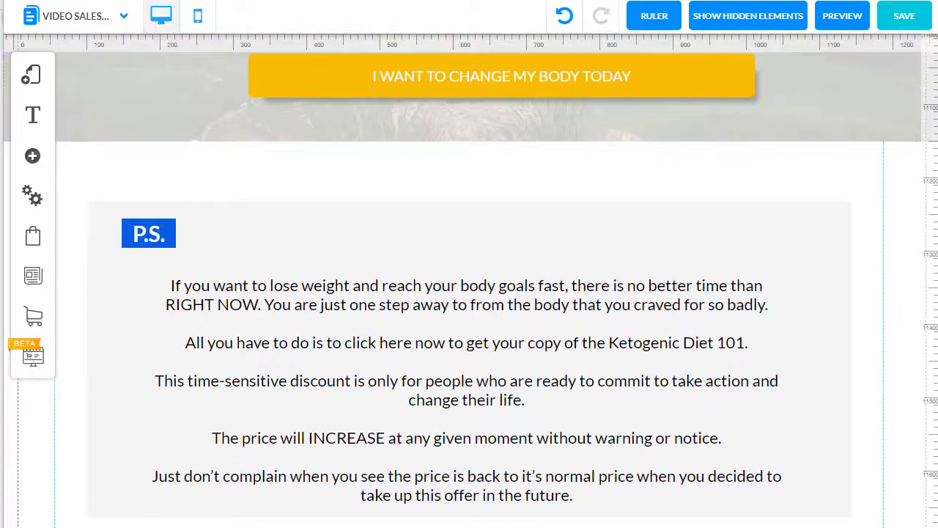
{"action": "scroll", "coordinate": [469, 294], "scroll_direction": "up", "scroll_amount": 20}
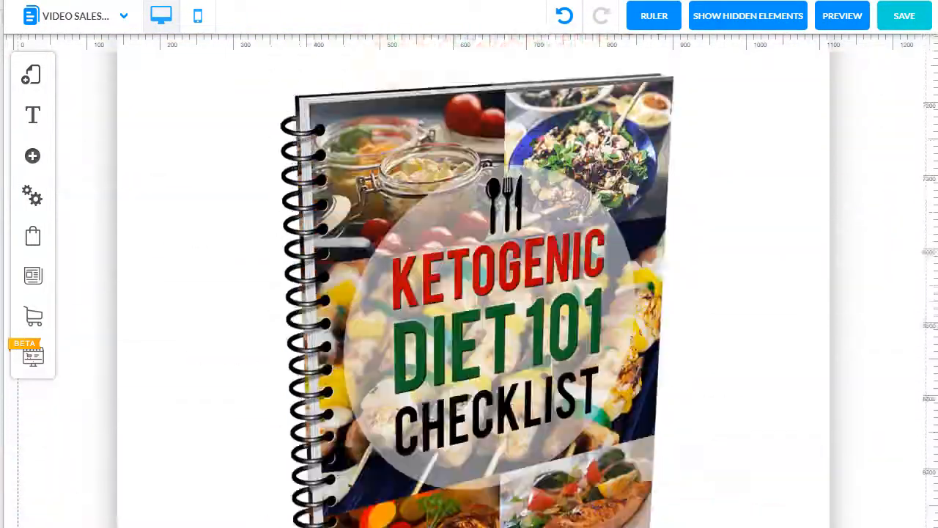
{"action": "scroll", "coordinate": [469, 293], "scroll_direction": "up", "scroll_amount": 20}
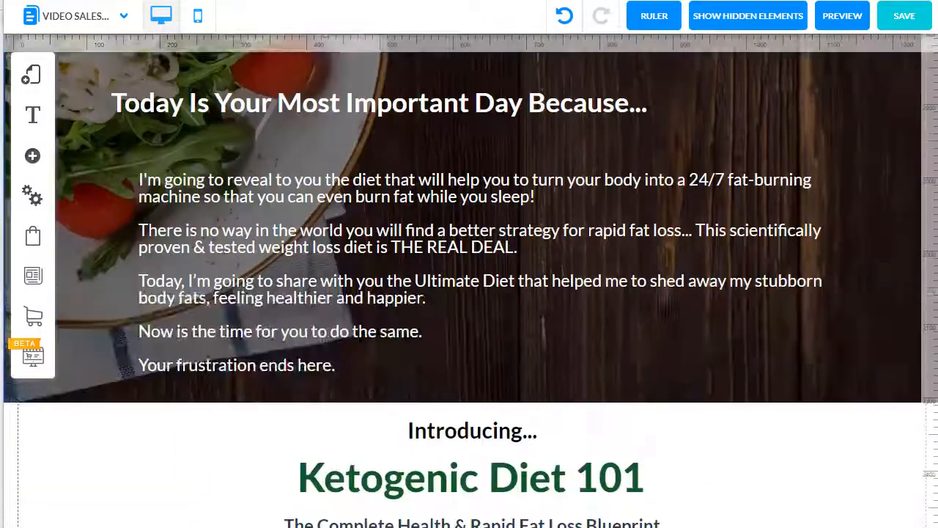
{"action": "scroll", "coordinate": [469, 293], "scroll_direction": "down", "scroll_amount": 10}
{"action": "scroll", "coordinate": [469, 293], "scroll_direction": "up", "scroll_amount": 15}
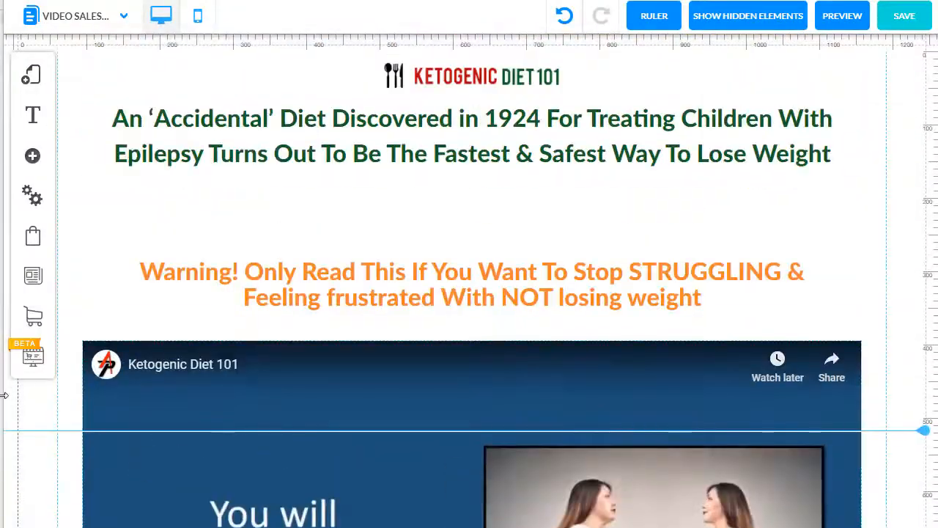
- Open Super Checkout and start creating a new product
{"action": "left_click", "coordinate": [35, 367]}
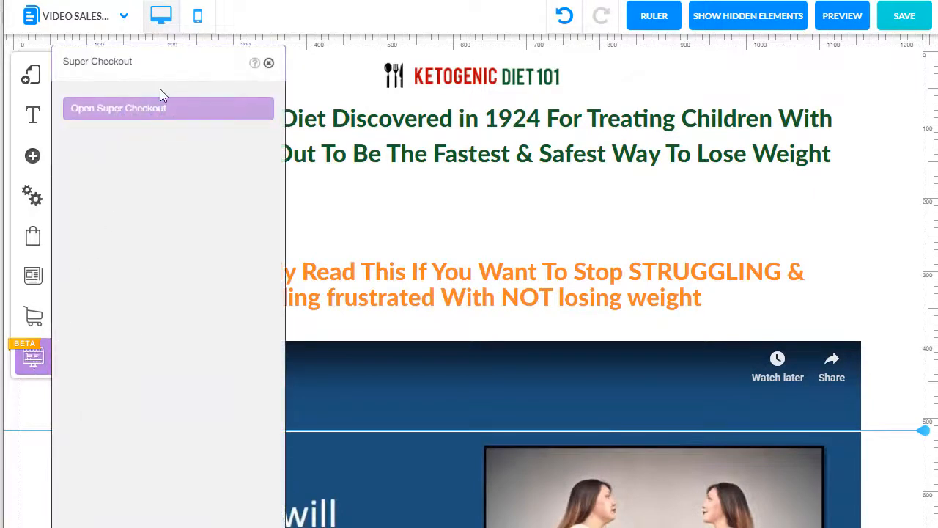
{"action": "left_click", "coordinate": [159, 116]}
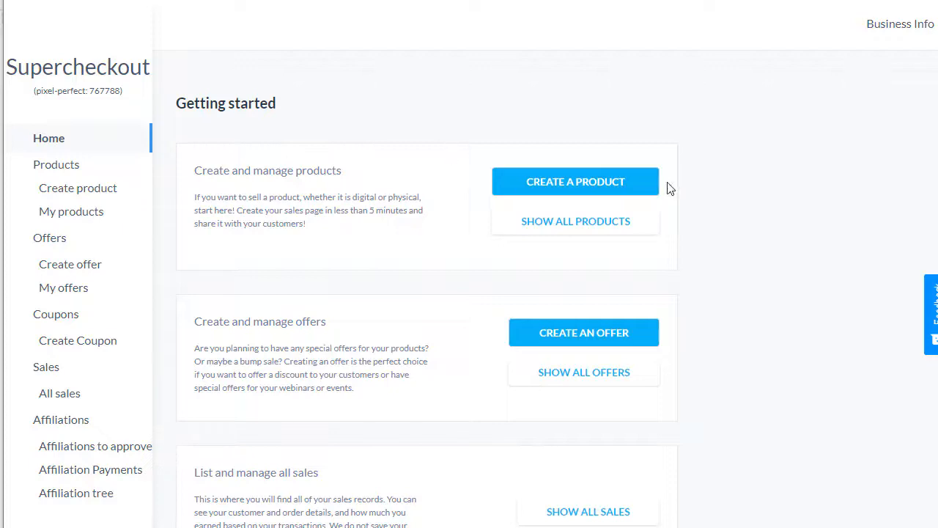
{"action": "left_click", "coordinate": [590, 192]}
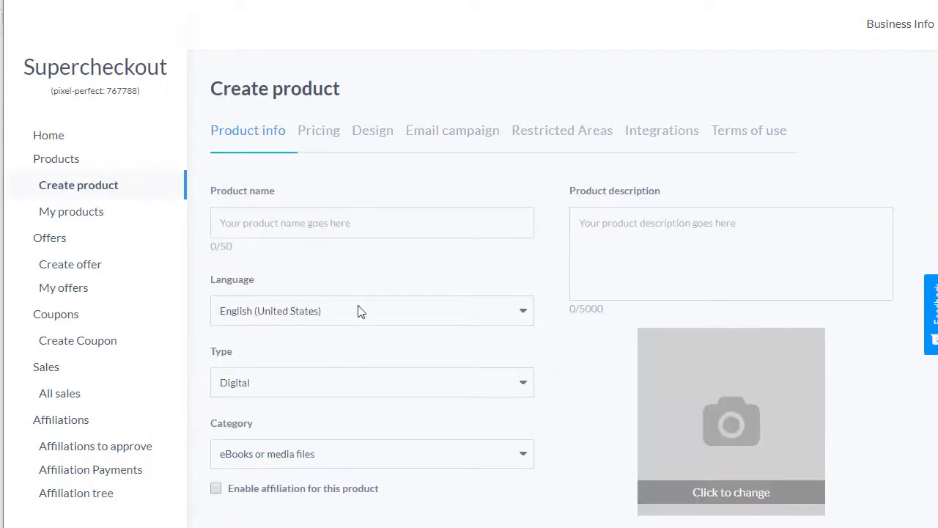
- Name the product "The Ketogenic Diet 101"
{"action": "left_click", "coordinate": [324, 228]}
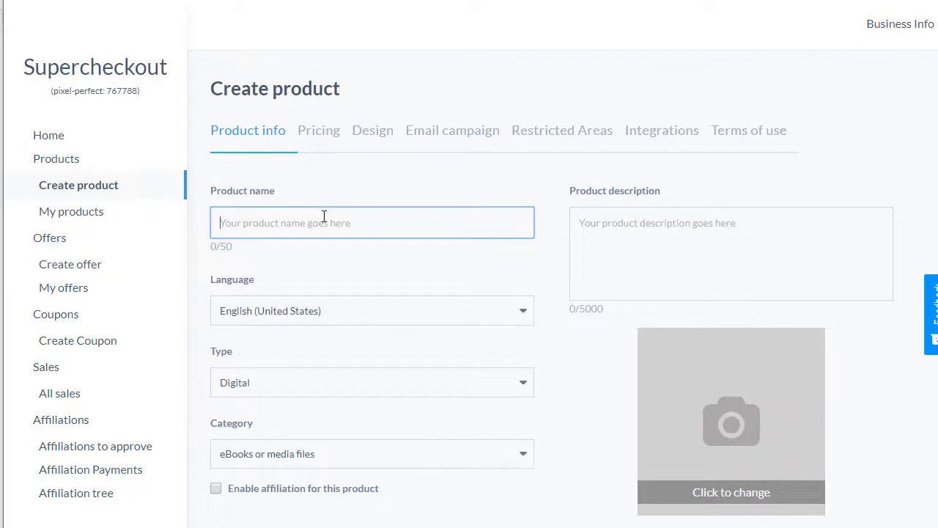
{"action": "type", "text": "The"}
{"action": "type", "text": "The Ketogenic D"}
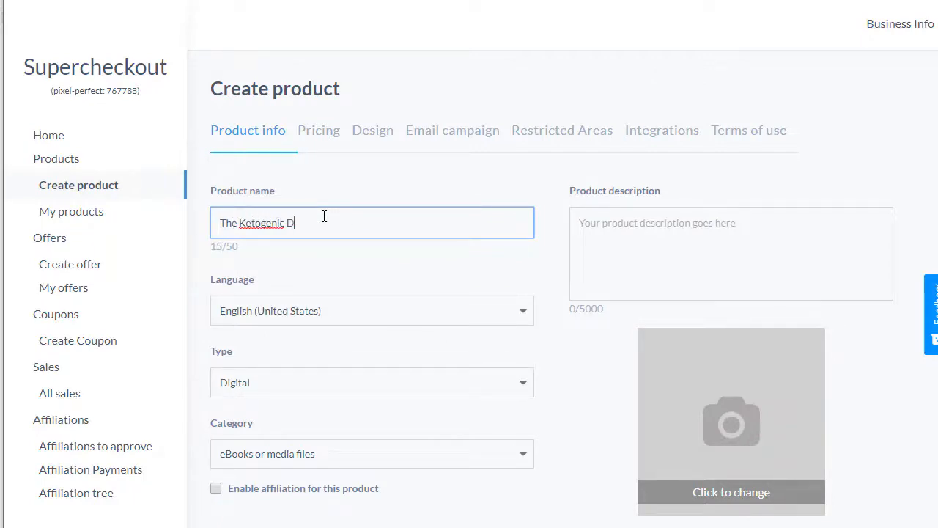
{"action": "type", "text": "iet 101"}
- Enter the product description "This is the Ketogenic Diet 101" and enable affiliation for the product
{"action": "left_click", "coordinate": [633, 241]}
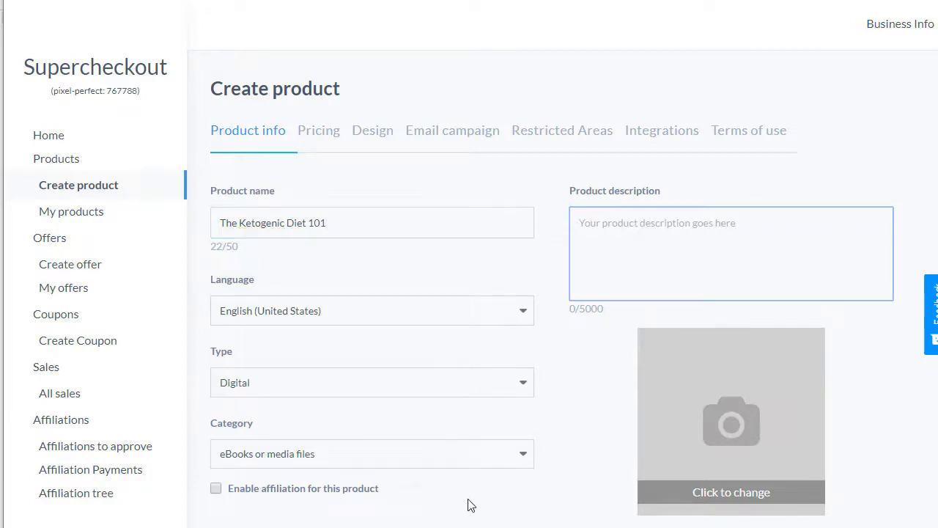
{"action": "type", "text": "This is the"}
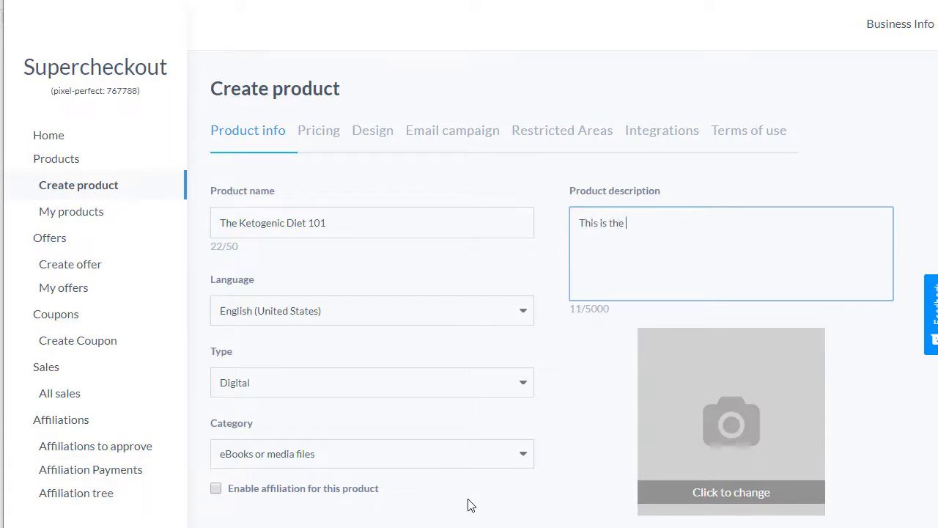
{"action": "type", "text": " Ketogenic Diet 101"}
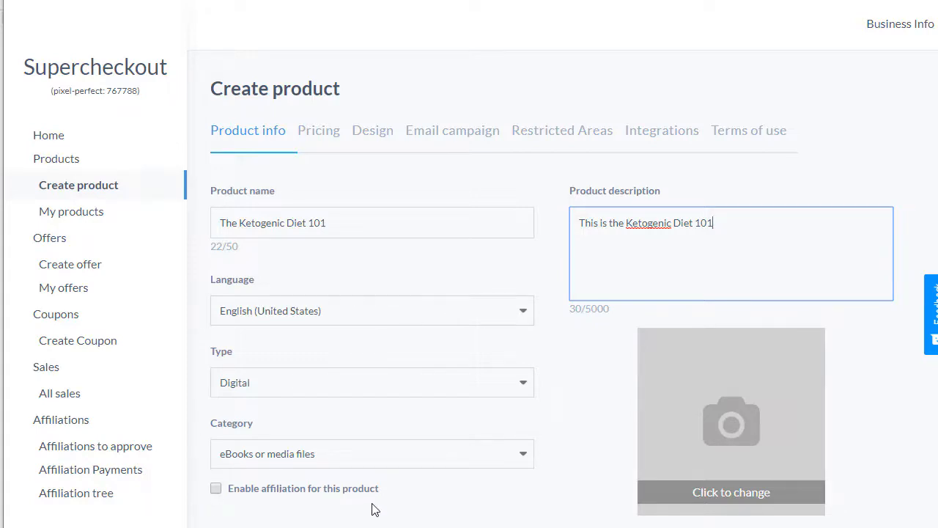
{"action": "left_click", "coordinate": [273, 492]}
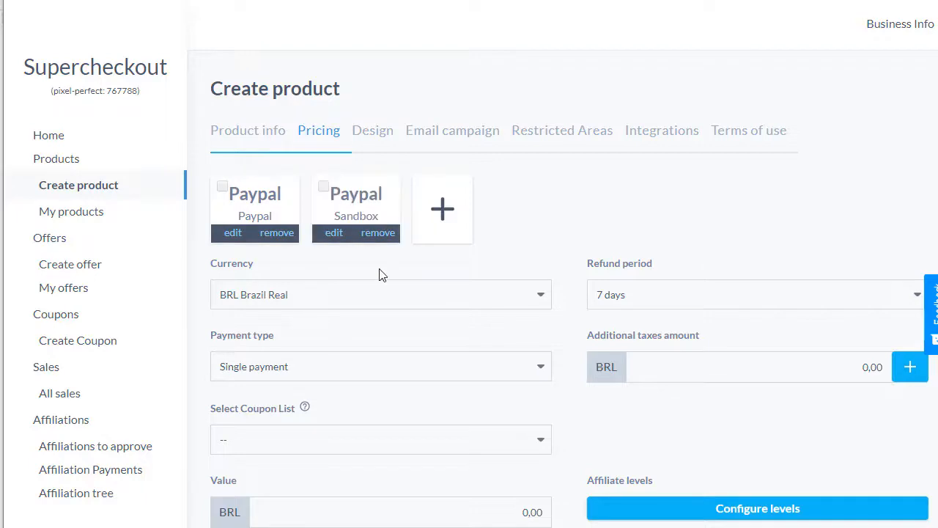
- In the product's pricing, choose the Paypal Sandbox payment account and set the currency to USD United States Dollar
{"action": "left_click", "coordinate": [324, 185]}
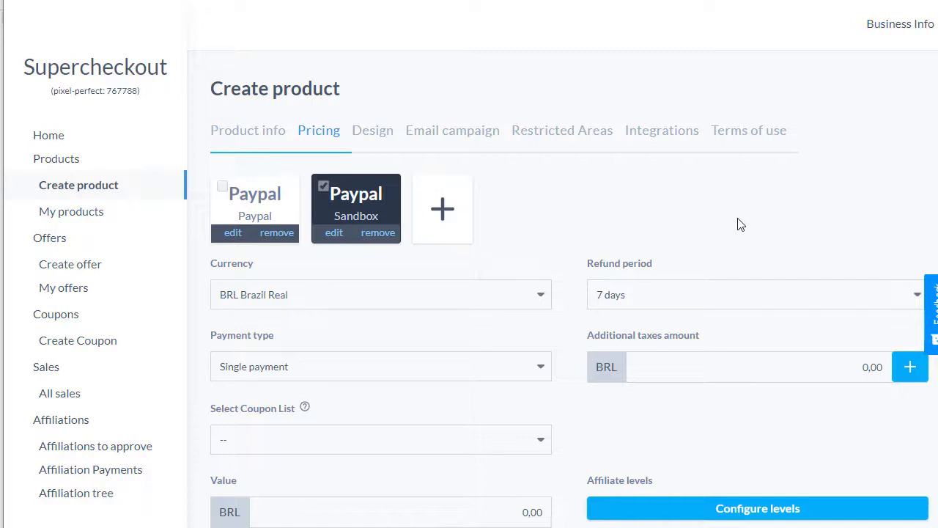
{"action": "left_click", "coordinate": [256, 298]}
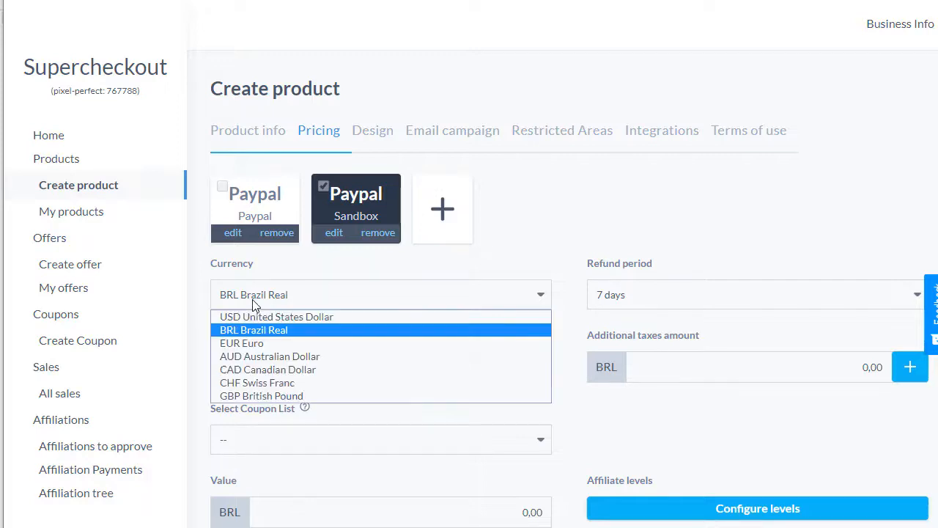
{"action": "left_click", "coordinate": [287, 321]}
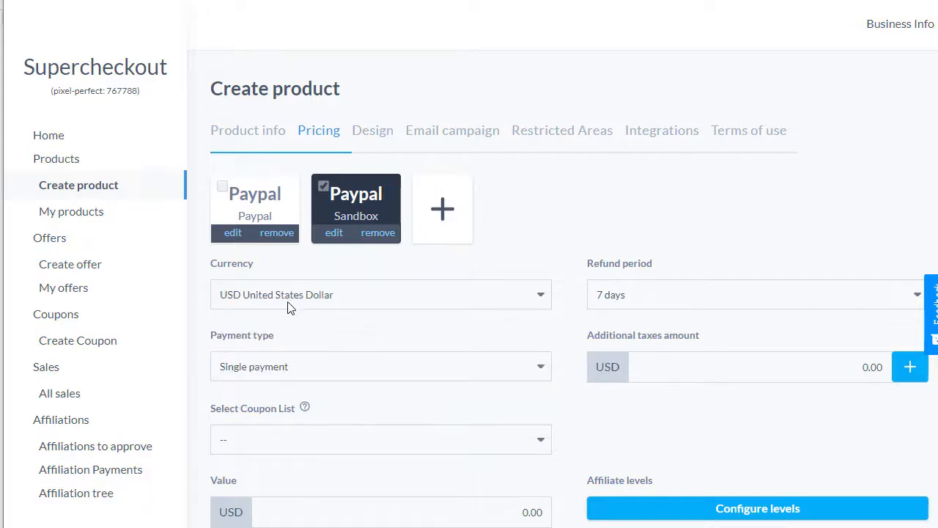
{"action": "left_click", "coordinate": [288, 299]}
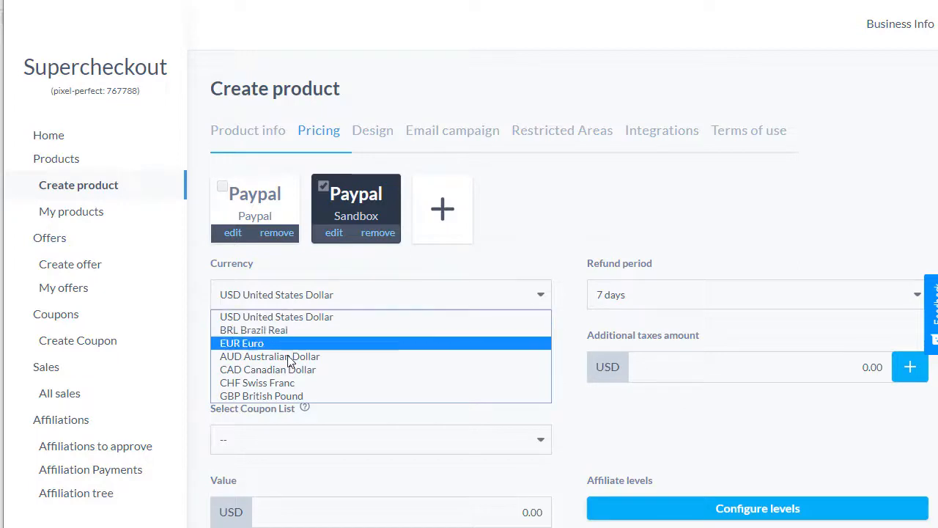
{"action": "left_click", "coordinate": [305, 320]}
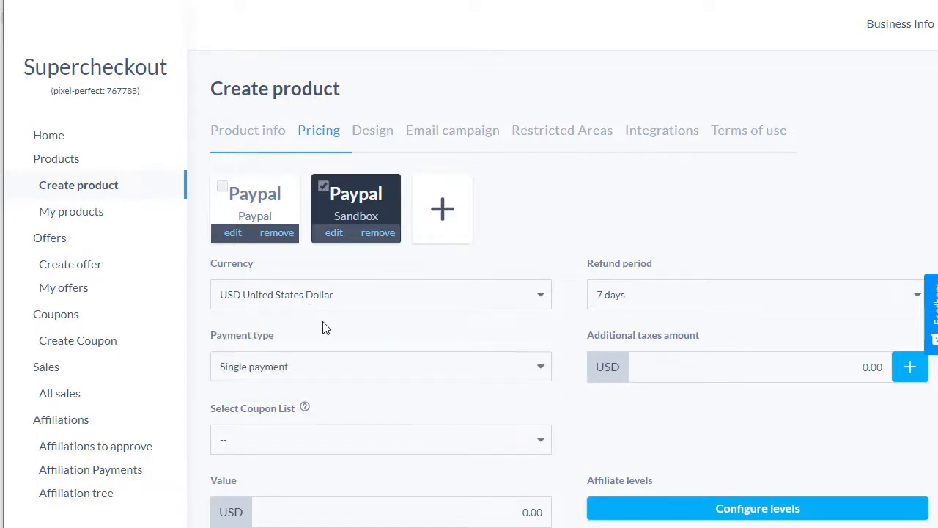
- Choose a 7-day refund period and set the product value to 1.00 USD, without selecting a coupon list
{"action": "left_click", "coordinate": [636, 297]}
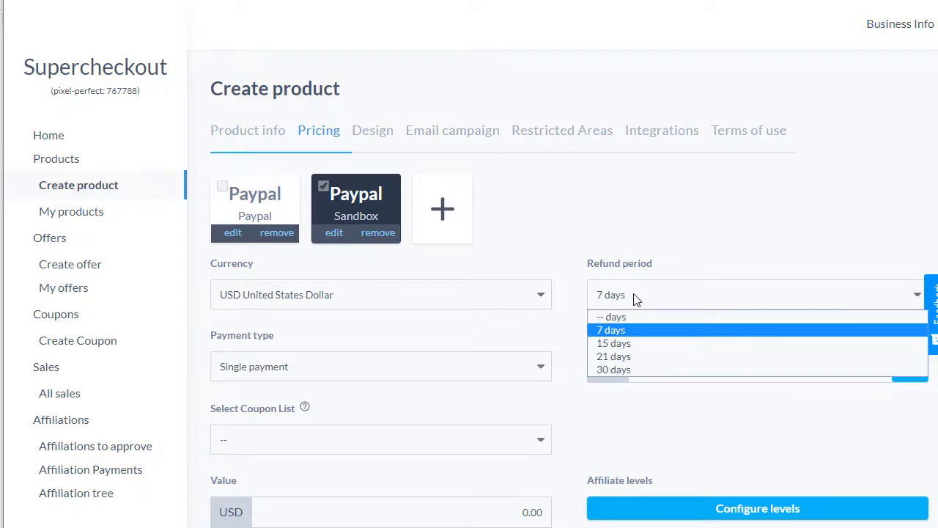
{"action": "left_click", "coordinate": [637, 330]}
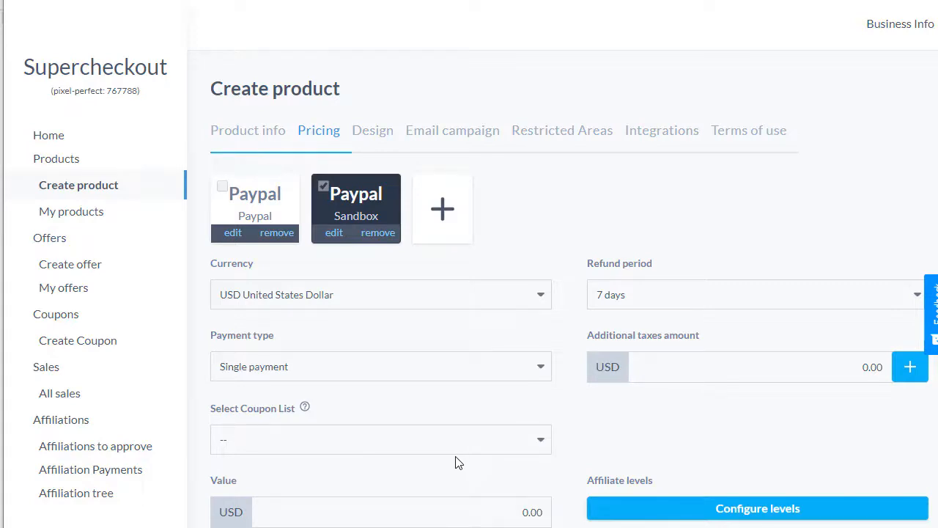
{"action": "left_click", "coordinate": [439, 444]}
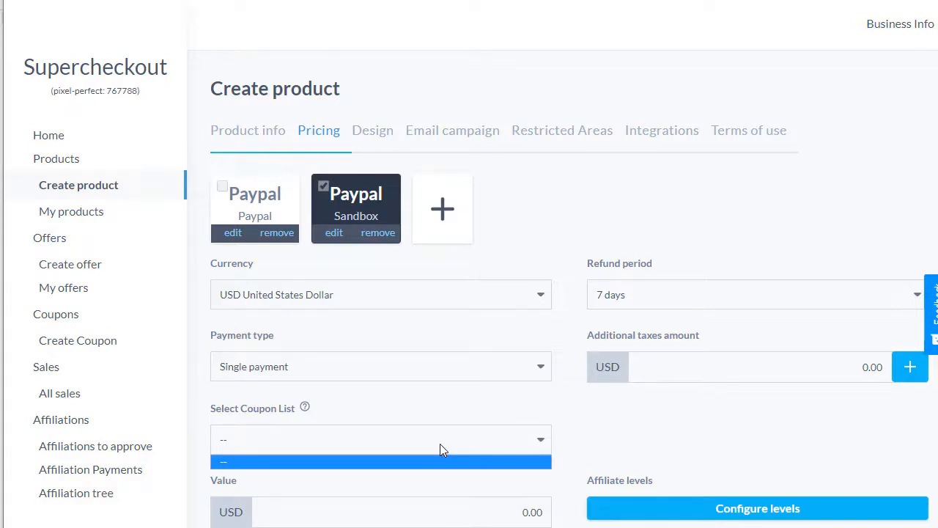
{"action": "left_click", "coordinate": [400, 505]}
{"action": "type", "text": "1.00"}
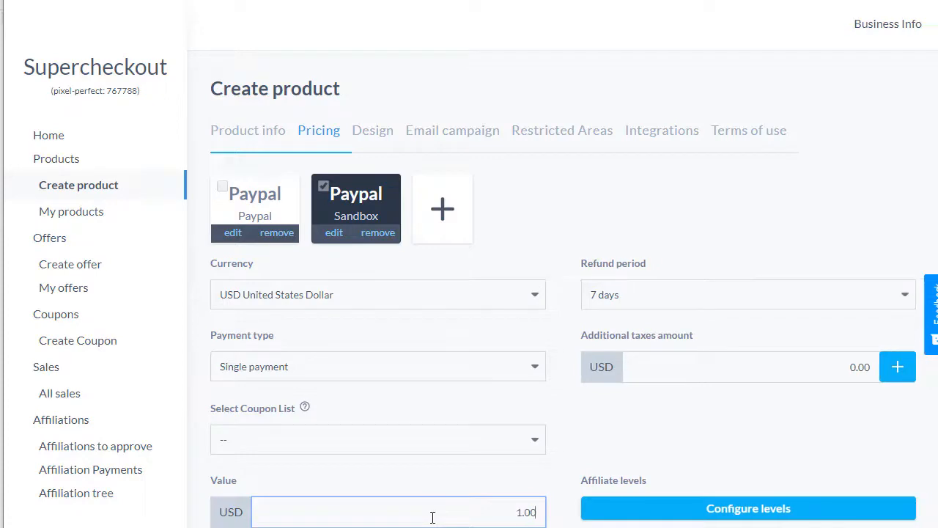
- Add a first affiliate level to the product with a 10% commission
{"action": "left_click", "coordinate": [732, 502]}
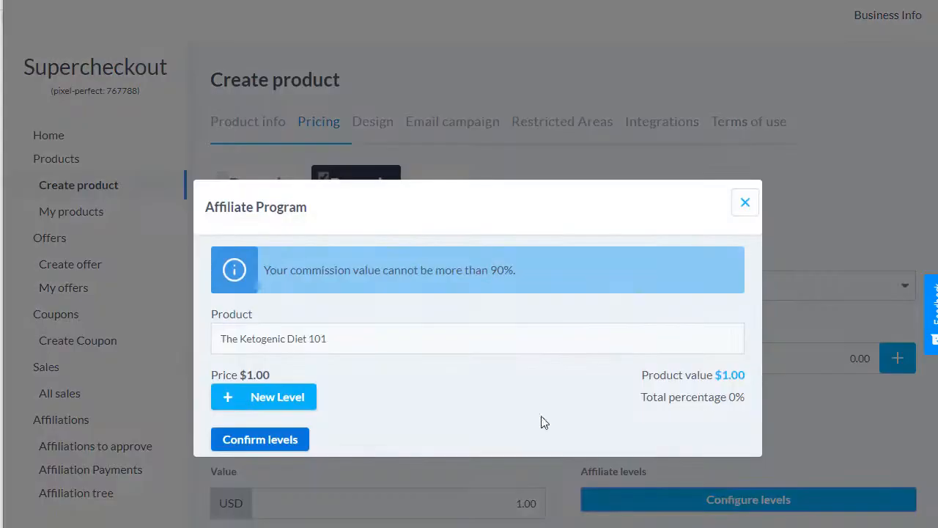
{"action": "left_click", "coordinate": [293, 399]}
{"action": "left_click", "coordinate": [283, 398]}
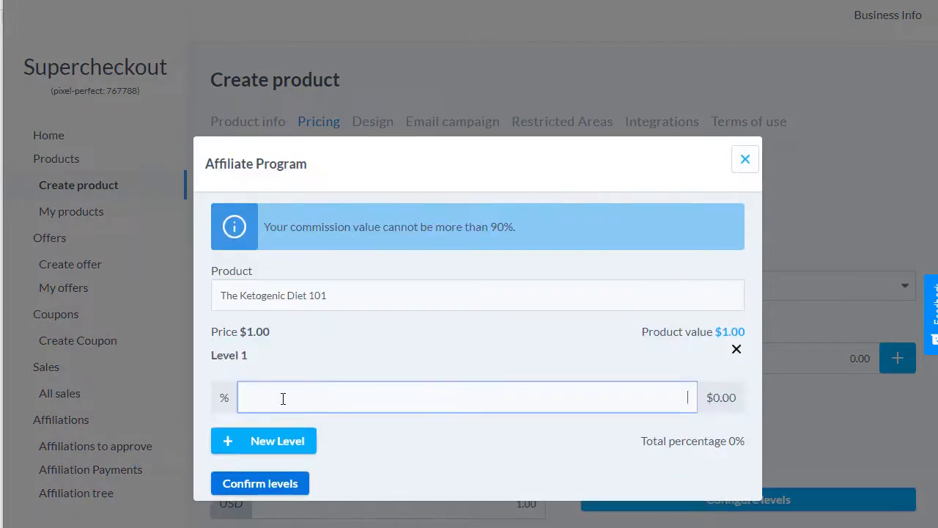
{"action": "type", "text": "10"}
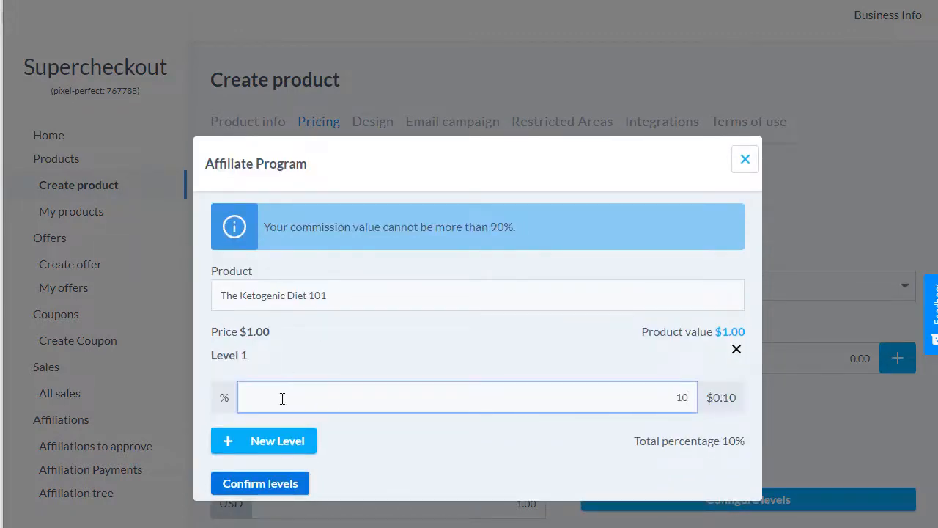
- Try to confirm a 99% commission for affiliate level 1
{"action": "key", "text": "BackSpace"}
{"action": "key", "text": "BackSpace"}
{"action": "type", "text": "99"}
{"action": "left_click", "coordinate": [245, 483]}
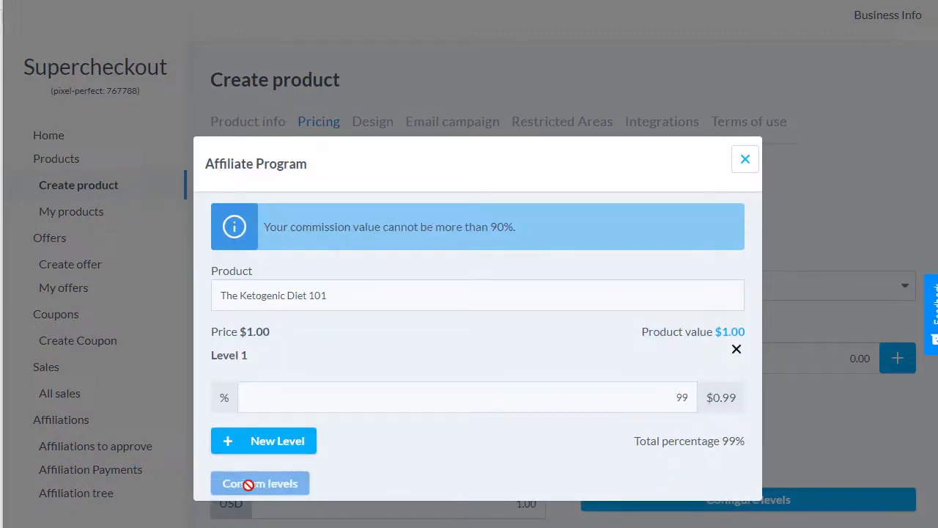
- Set the level 1 affiliate commission to 90% and confirm the levels
{"action": "left_click", "coordinate": [258, 400]}
{"action": "key", "text": "BackSpace"}
{"action": "type", "text": "0"}
{"action": "left_click", "coordinate": [383, 475]}
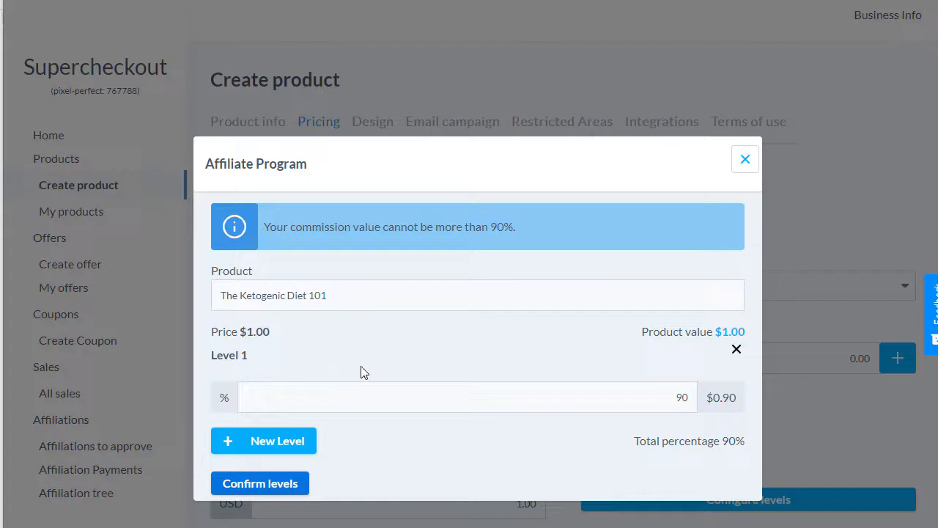
{"action": "left_click", "coordinate": [266, 485]}
- In the product's design settings, select "One Click Upsell OTO - One" as the Thank You page
{"action": "scroll", "coordinate": [462, 432], "scroll_direction": "down", "scroll_amount": 1}
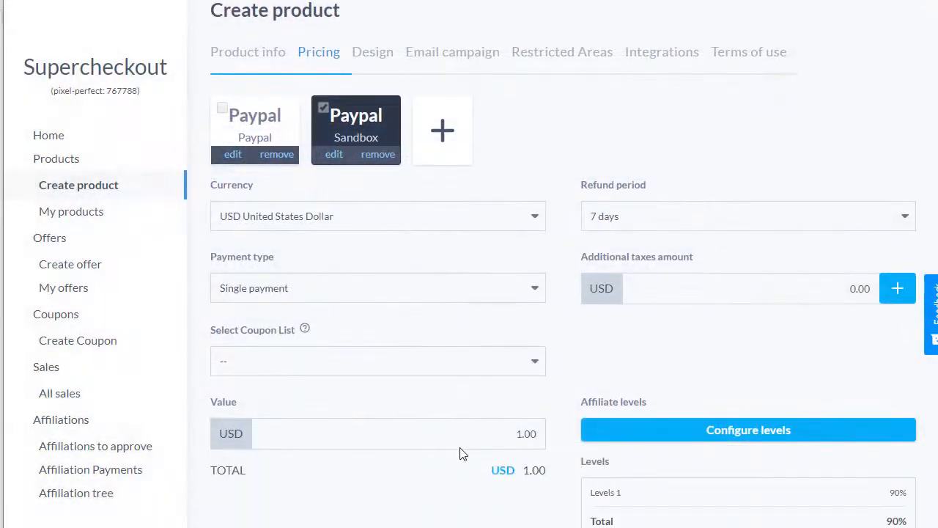
{"action": "left_click", "coordinate": [373, 52]}
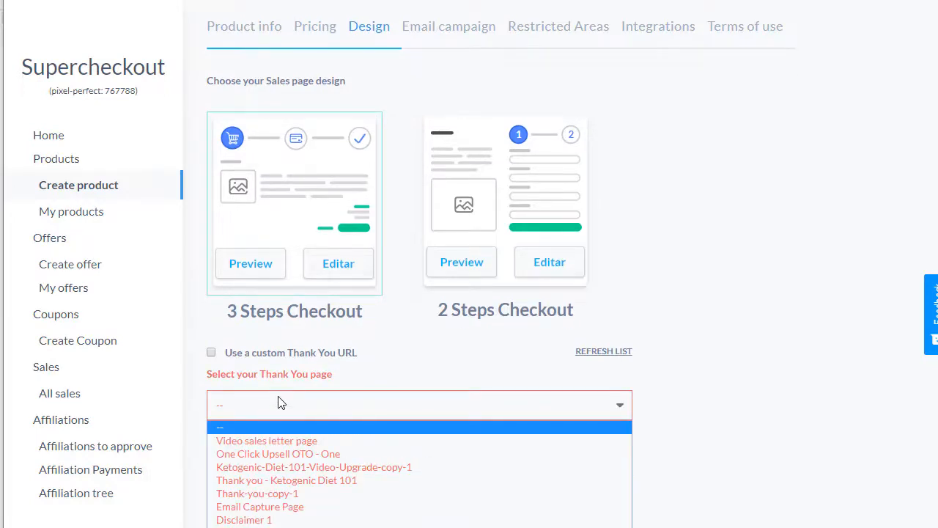
{"action": "left_click", "coordinate": [285, 456]}
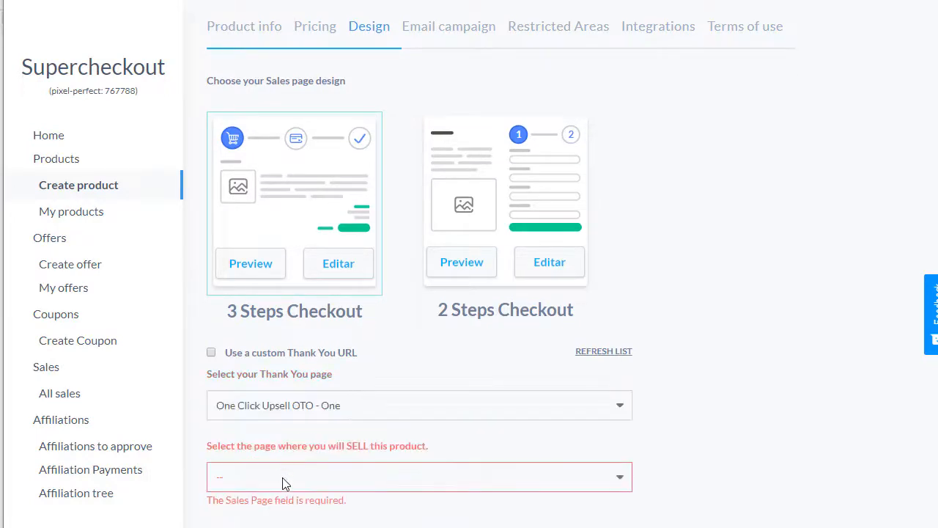
- Change the product's Thank You page to the page named "Thank You" in the design settings
{"action": "left_click", "coordinate": [282, 477]}
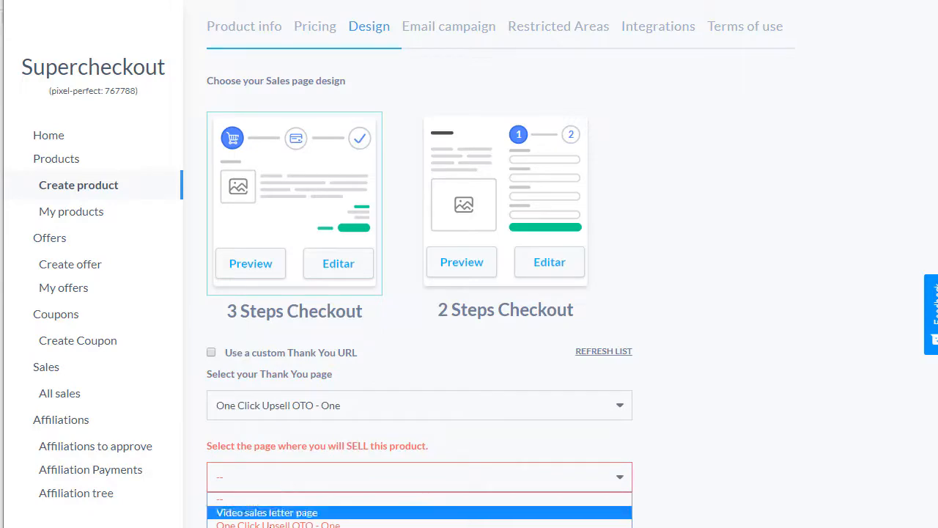
{"action": "left_click", "coordinate": [255, 404]}
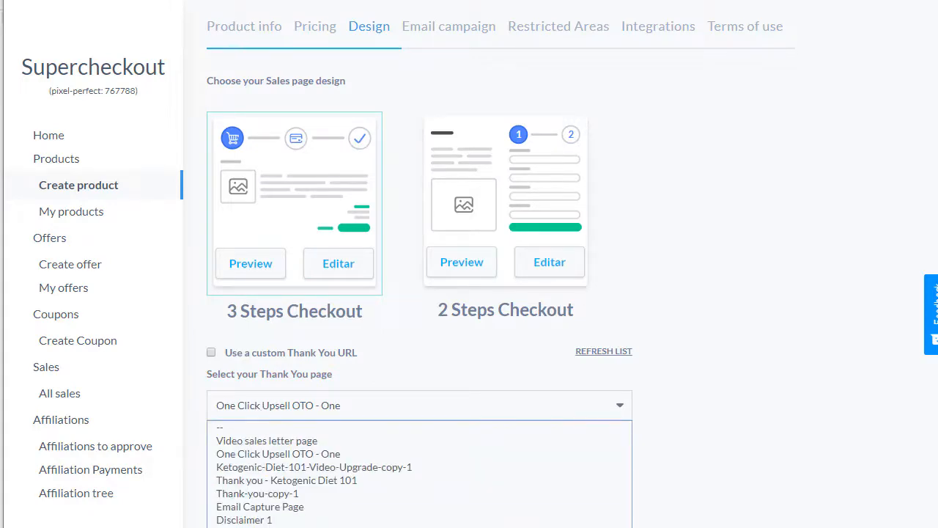
{"action": "left_click", "coordinate": [264, 525]}
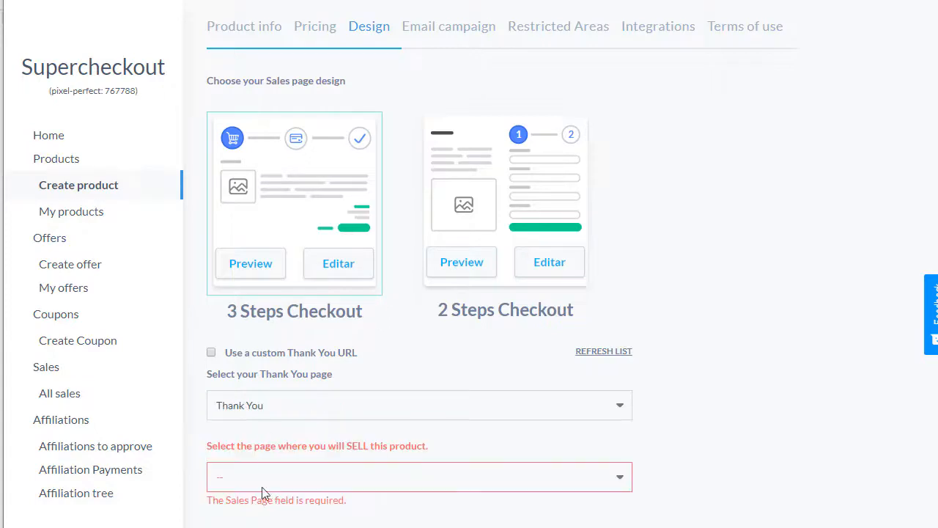
- Set "Thank You" as the page where the product is sold and choose the page where visitors request affiliation
{"action": "left_click", "coordinate": [266, 484]}
{"action": "left_click", "coordinate": [264, 526]}
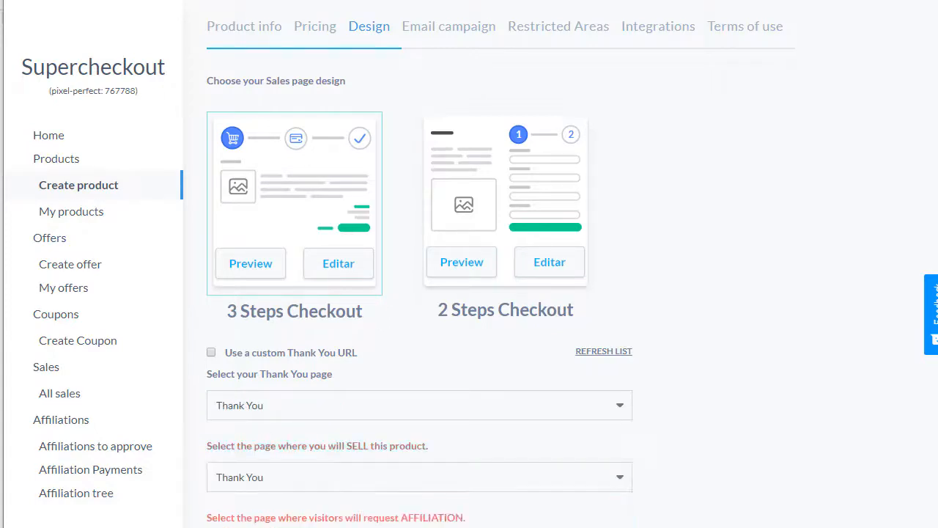
{"action": "left_click", "coordinate": [265, 527]}
{"action": "left_click", "coordinate": [256, 524]}
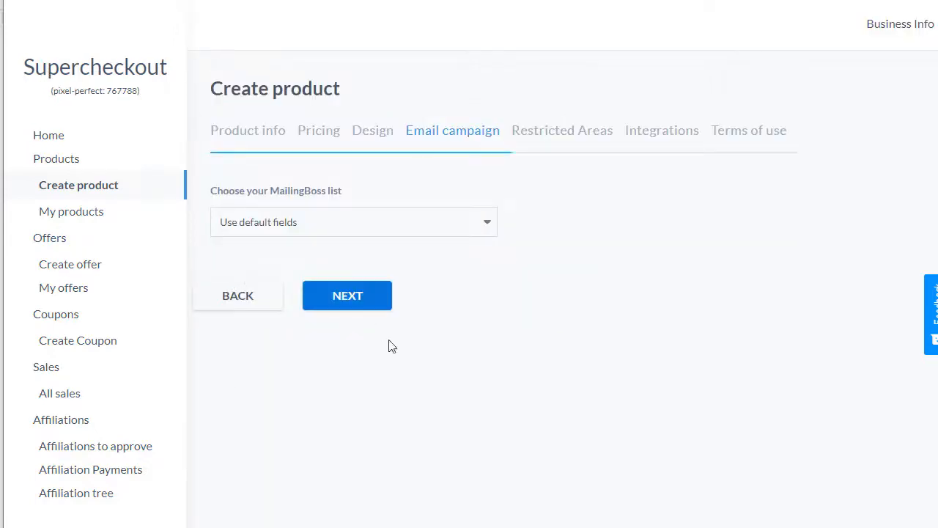
- Keep the default email campaign, restricted area and integration settings and proceed to the product's terms of use
{"action": "left_click", "coordinate": [357, 299]}
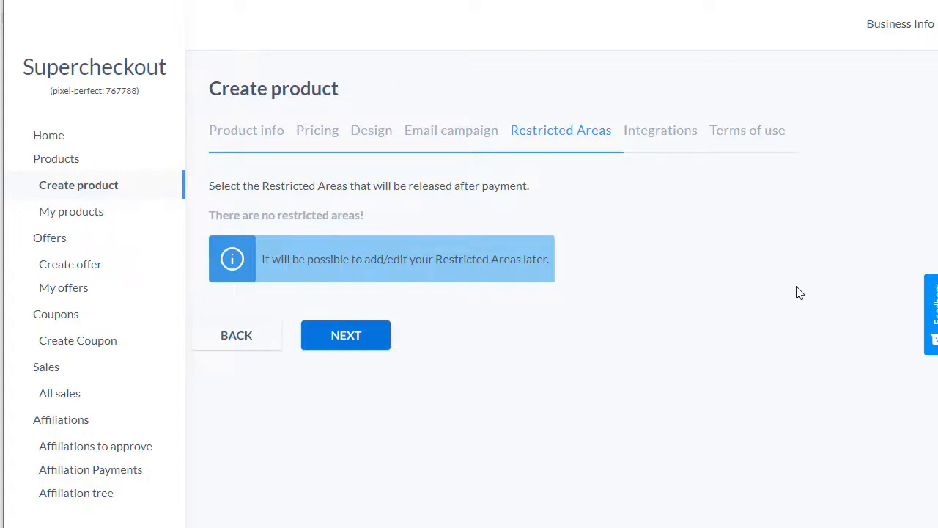
{"action": "left_click", "coordinate": [370, 335]}
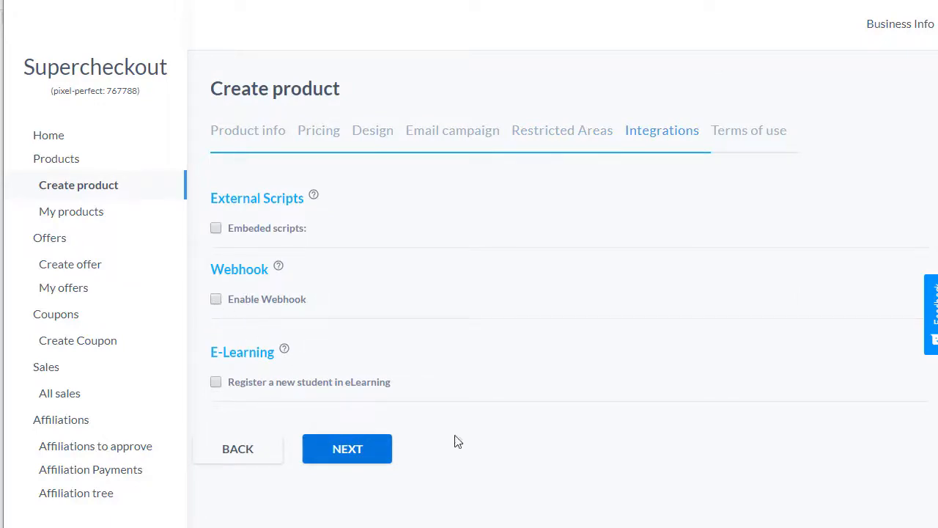
{"action": "left_click", "coordinate": [349, 452]}
{"action": "scroll", "coordinate": [357, 442], "scroll_direction": "down", "scroll_amount": 5}
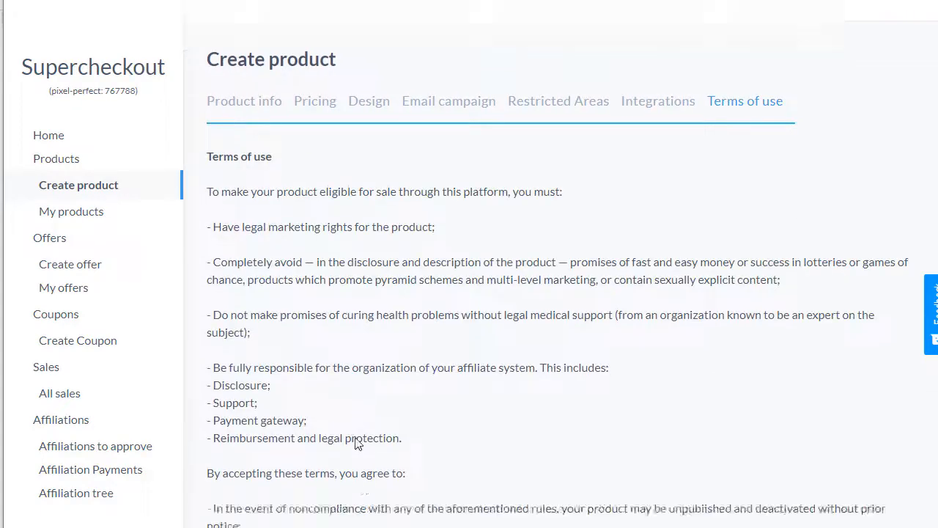